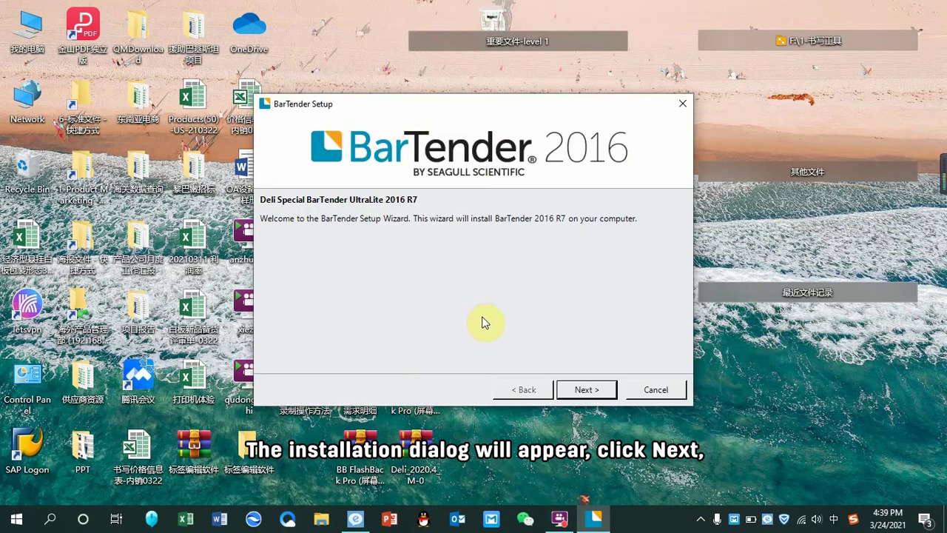
Accept the BarTender license agreement and proceed to the installation options.
click(583, 390)
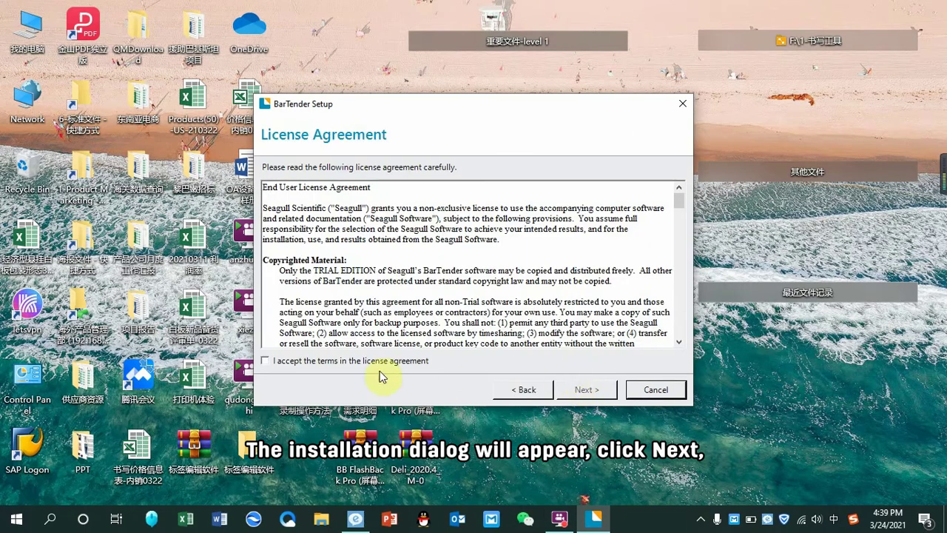
click(266, 361)
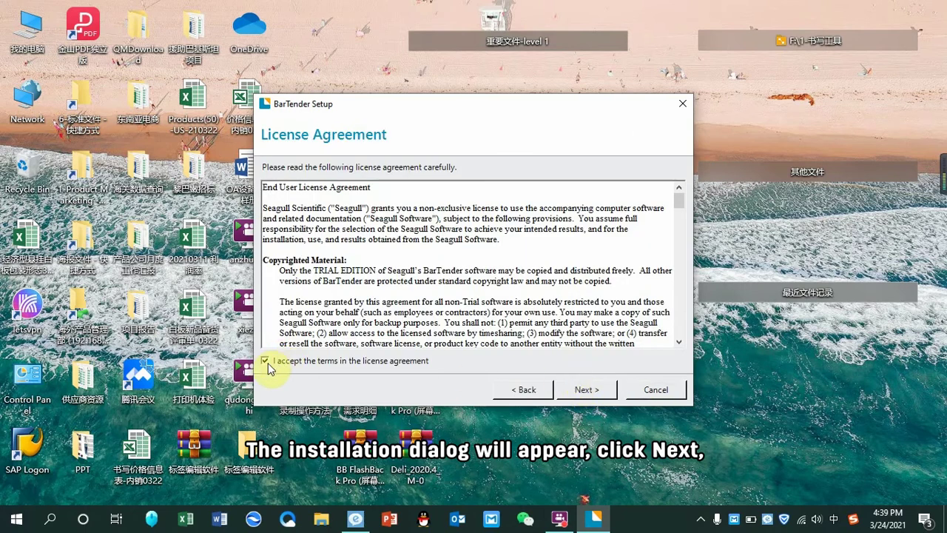
click(590, 389)
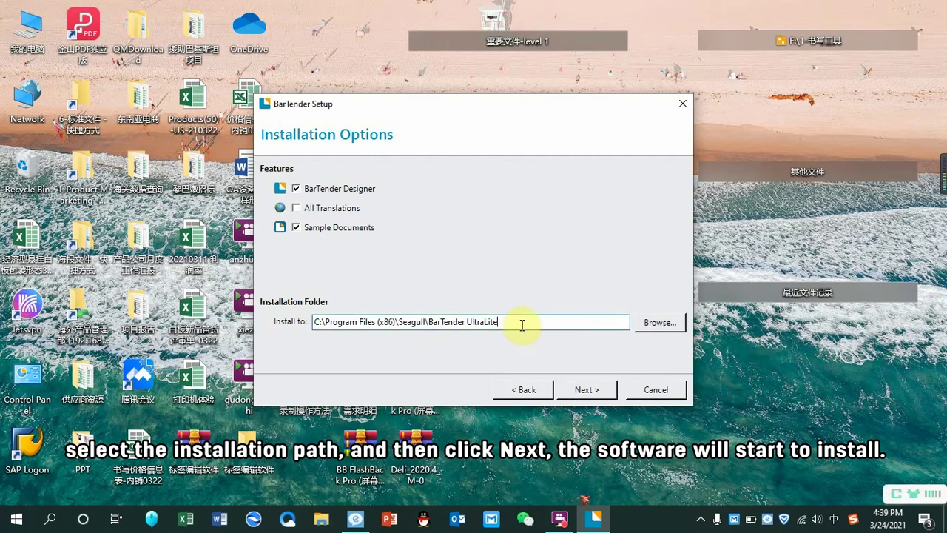
Set the installation folder to D:\BarTender UltraLite and start the installation with BarTender Designer and Sample Documents.
drag(523, 324, 428, 328)
key(ctrl+c)
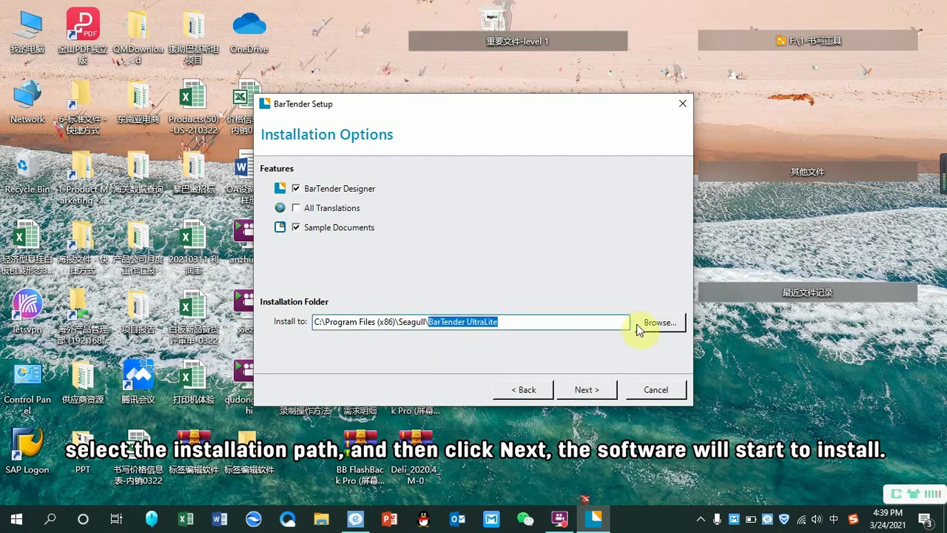
click(657, 322)
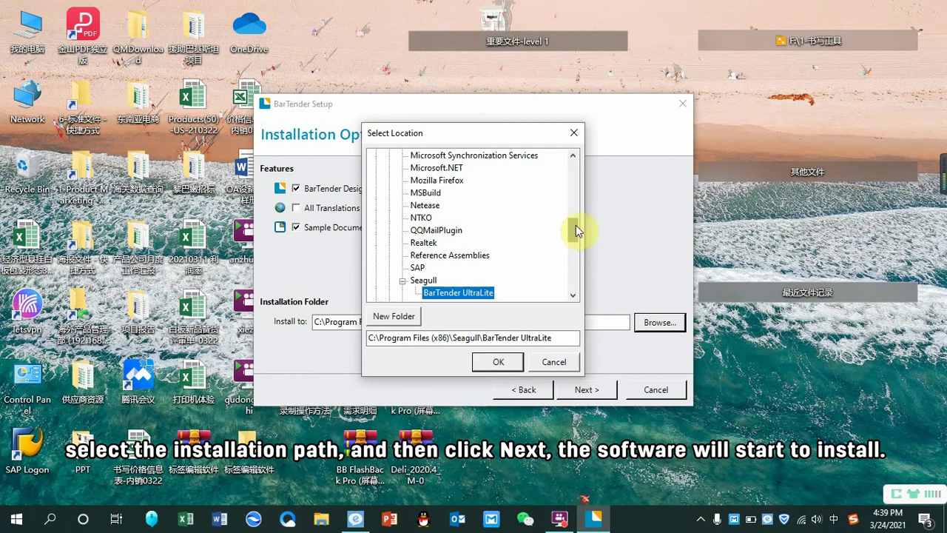
drag(575, 227, 572, 282)
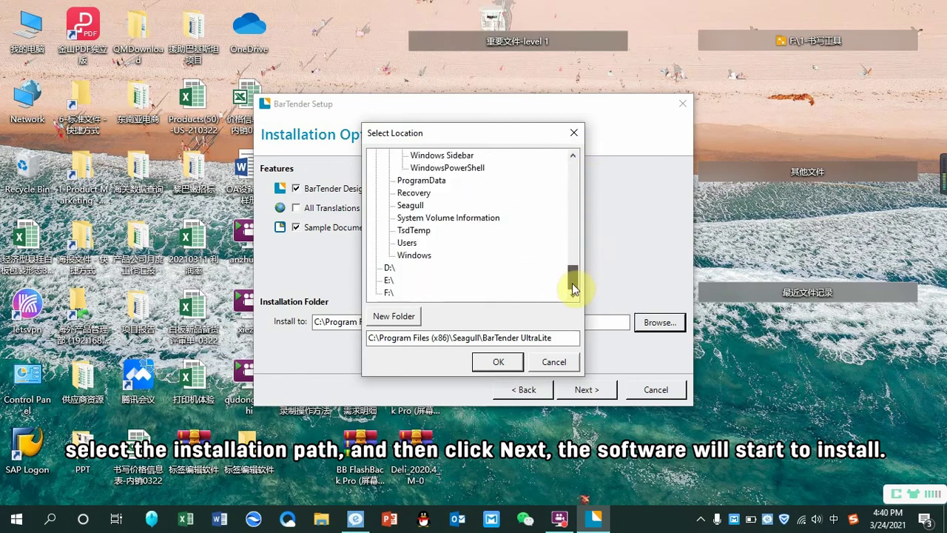
click(391, 279)
click(390, 208)
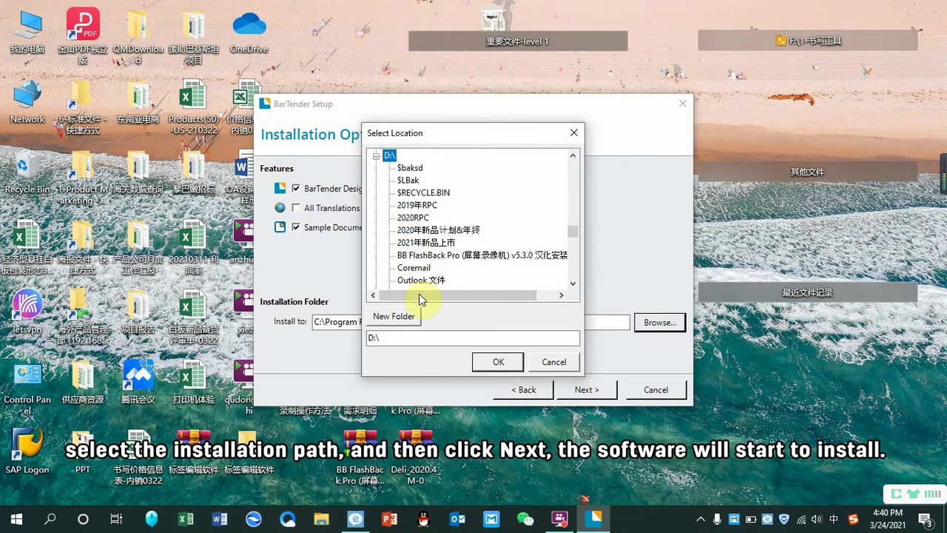
click(417, 336)
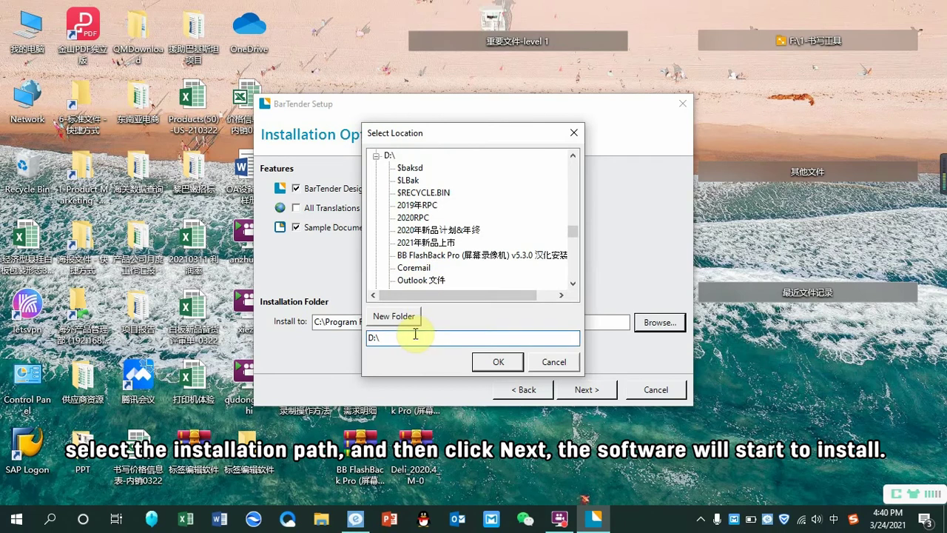
key(ctrl+v)
click(499, 362)
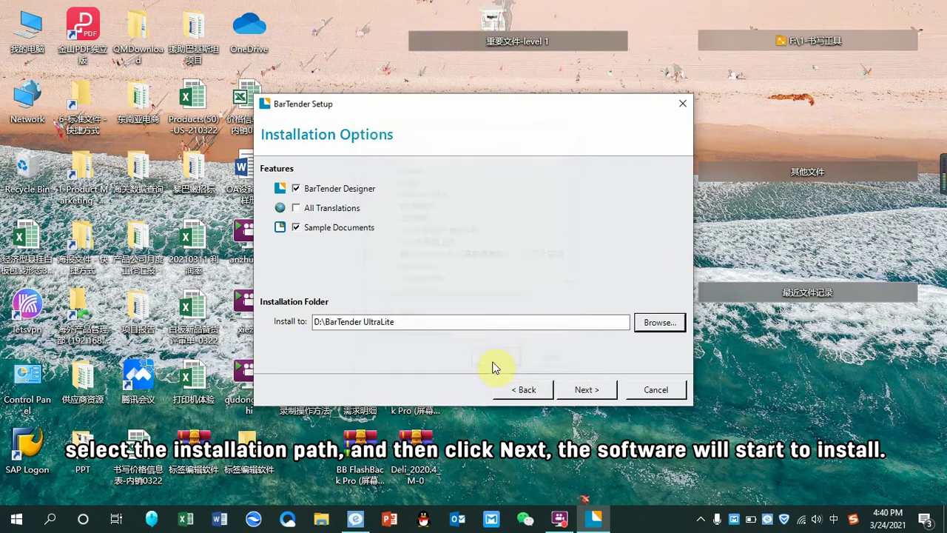
click(582, 389)
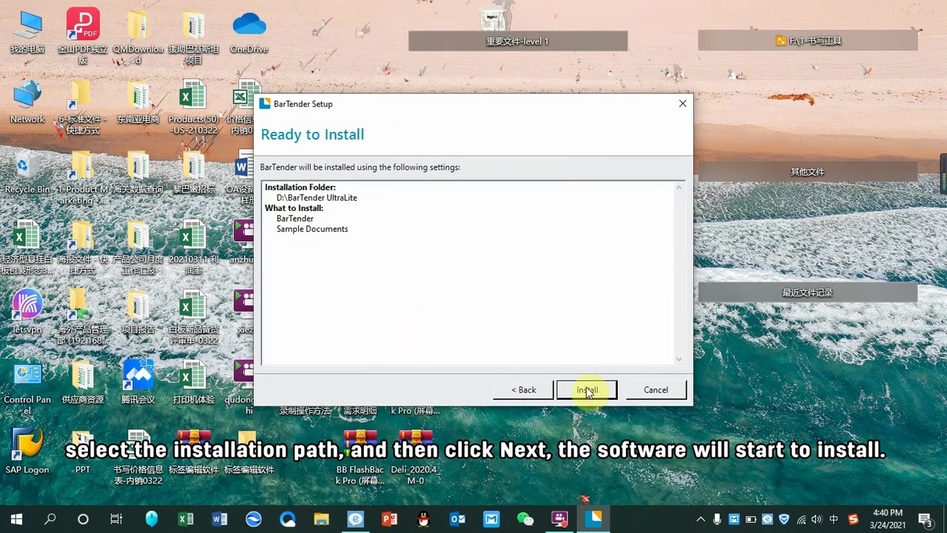
click(585, 391)
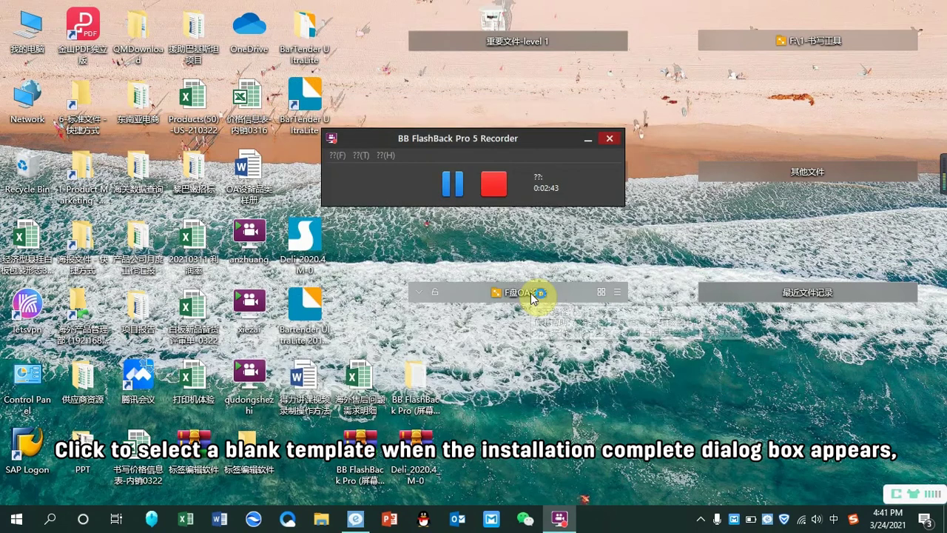
Start a new BarTender document from the blank template with the Deli DL-E888T printer.
double_click(531, 295)
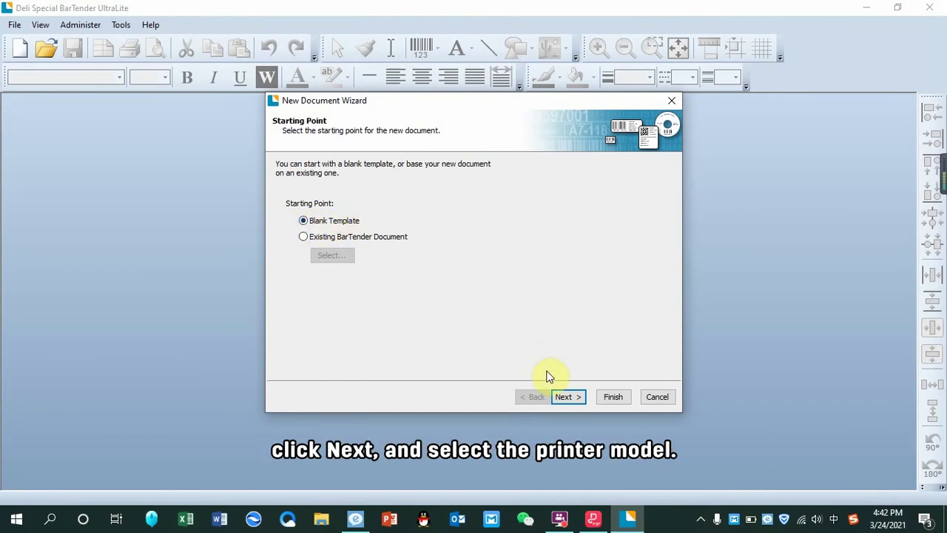
click(567, 396)
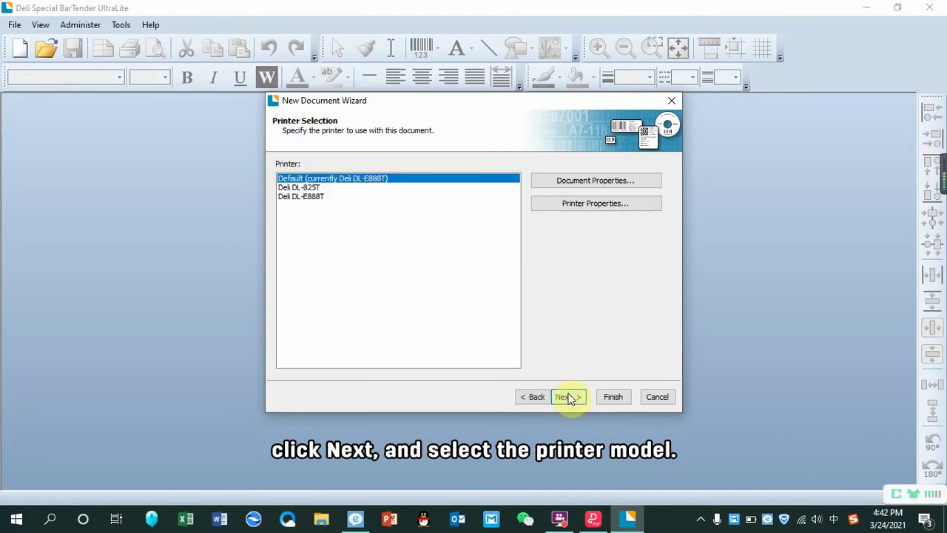
click(308, 197)
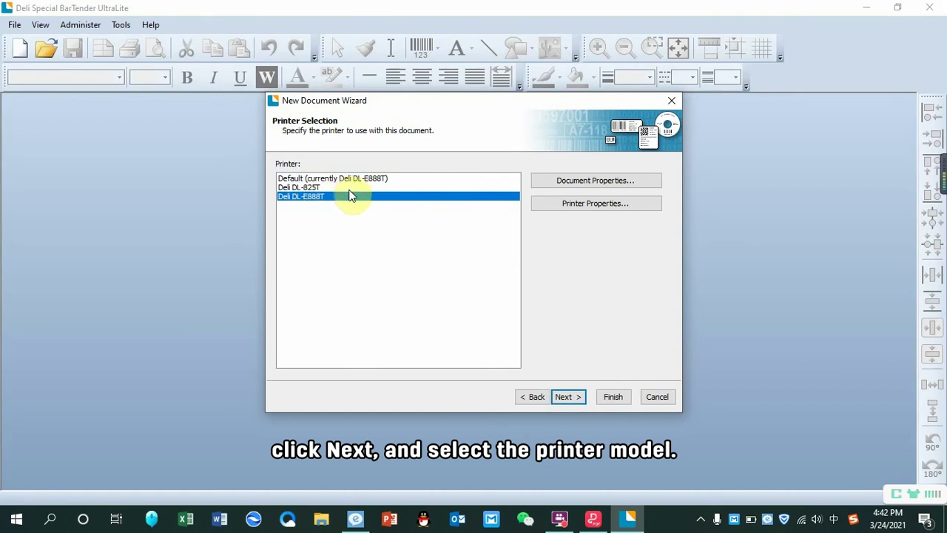
click(569, 397)
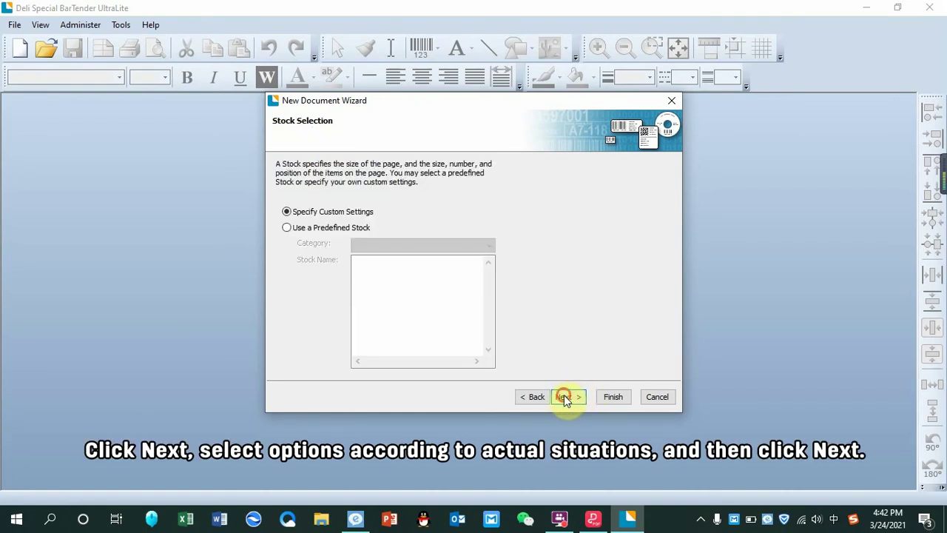
Create the document with custom stock settings, unused side material, a rounded rectangle shape and a 3.998 x 4 in portrait template.
click(564, 397)
click(564, 398)
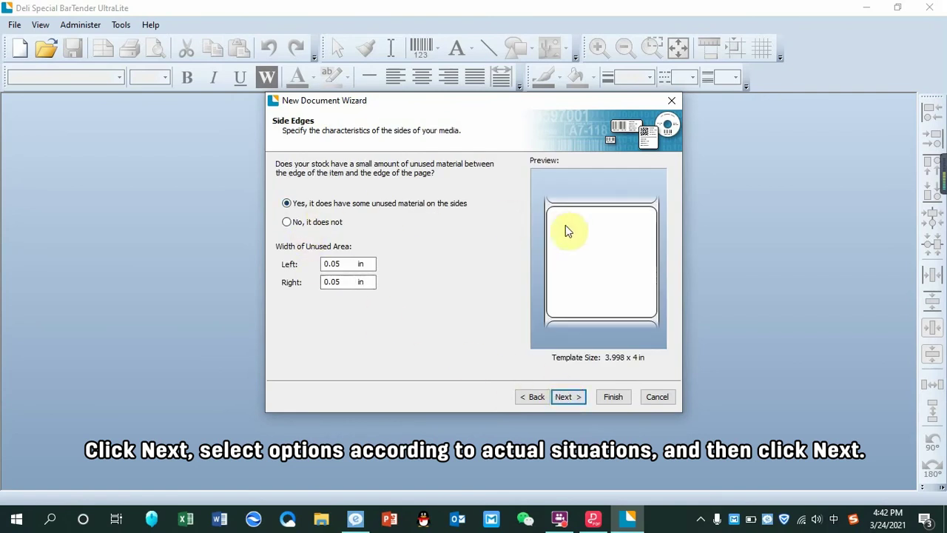
click(564, 397)
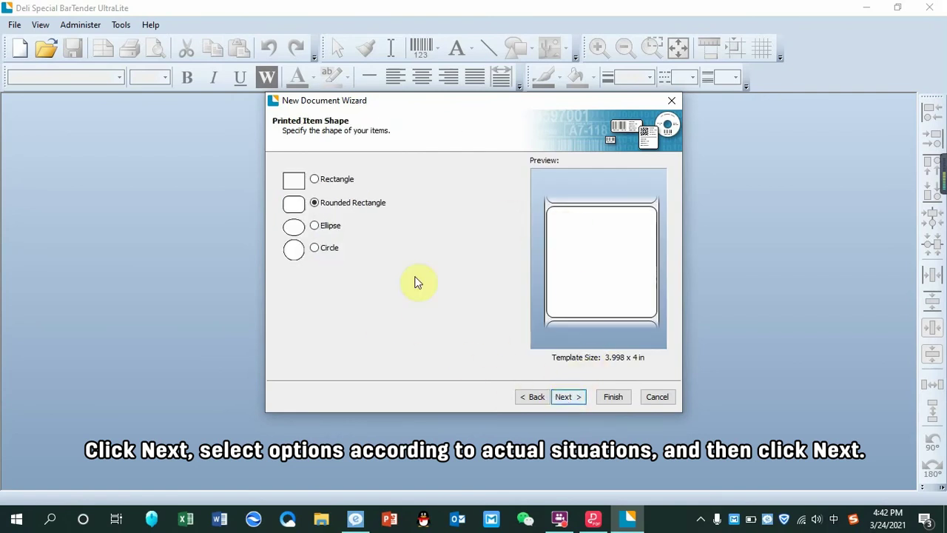
click(566, 396)
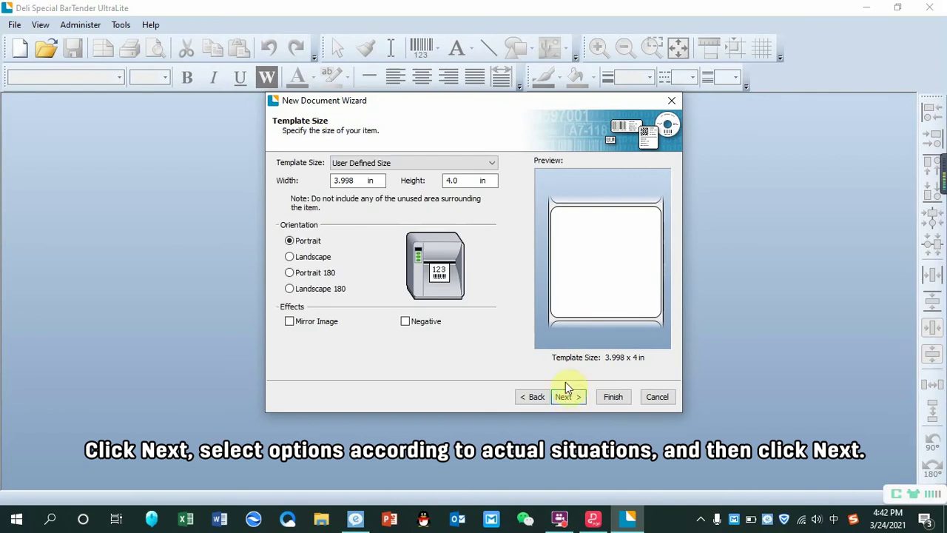
click(358, 180)
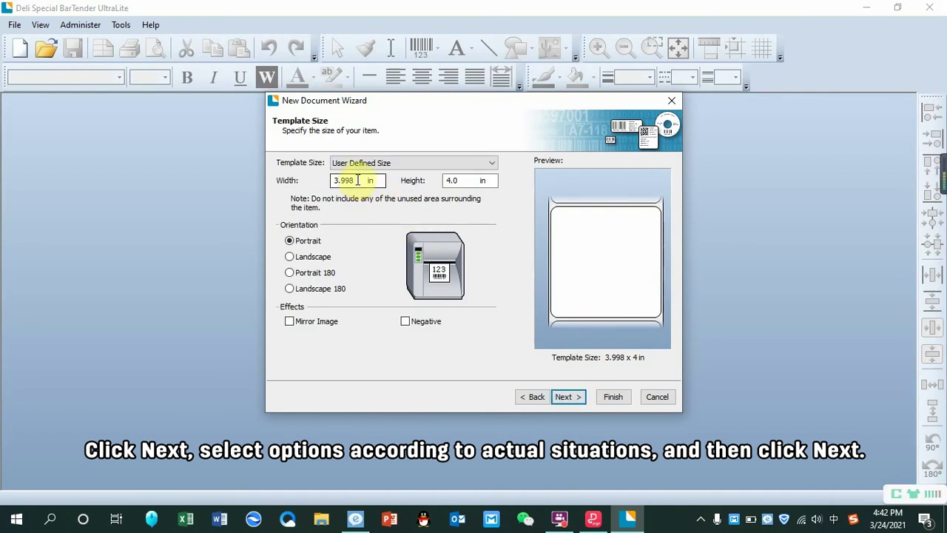
click(564, 396)
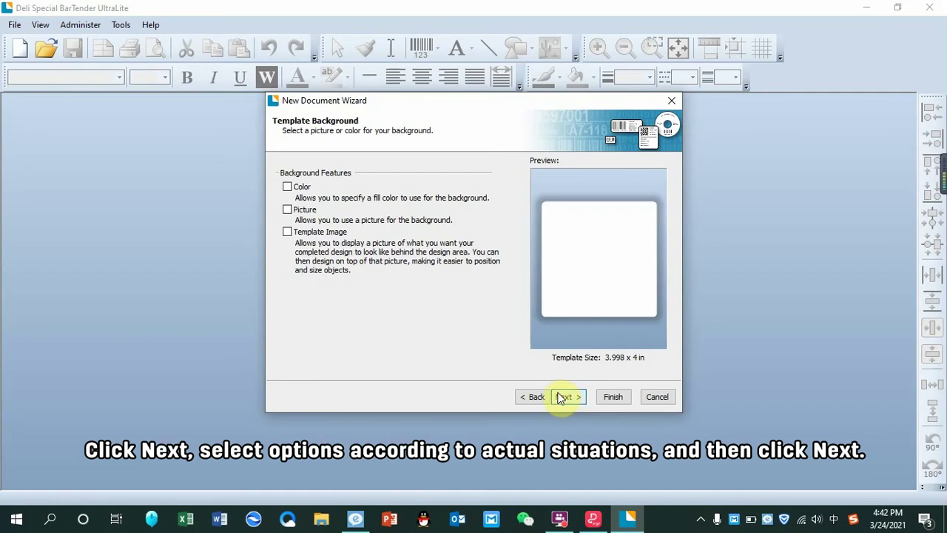
click(566, 398)
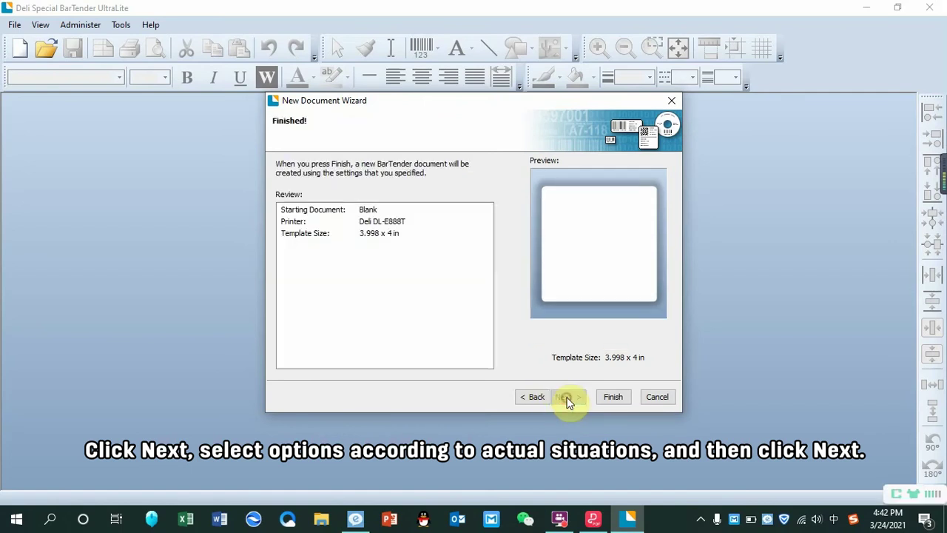
click(613, 397)
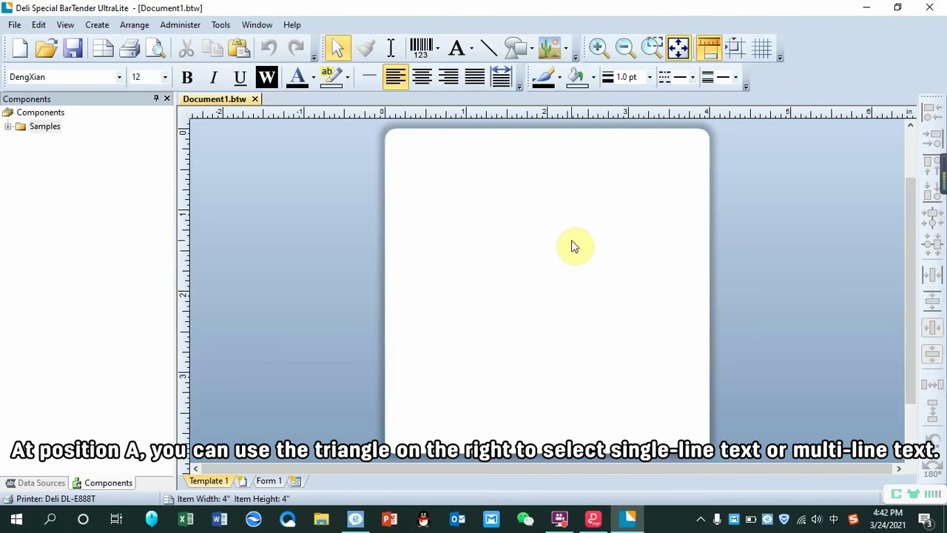
Place a single-line text object in the upper left part of the label, at about X 0.37 in, Y 0.87 in.
click(460, 56)
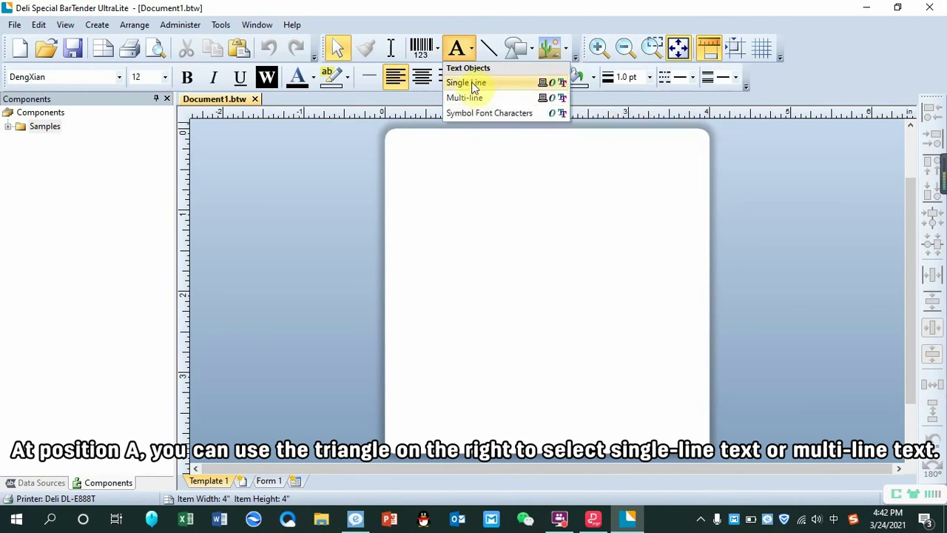
click(467, 83)
click(413, 199)
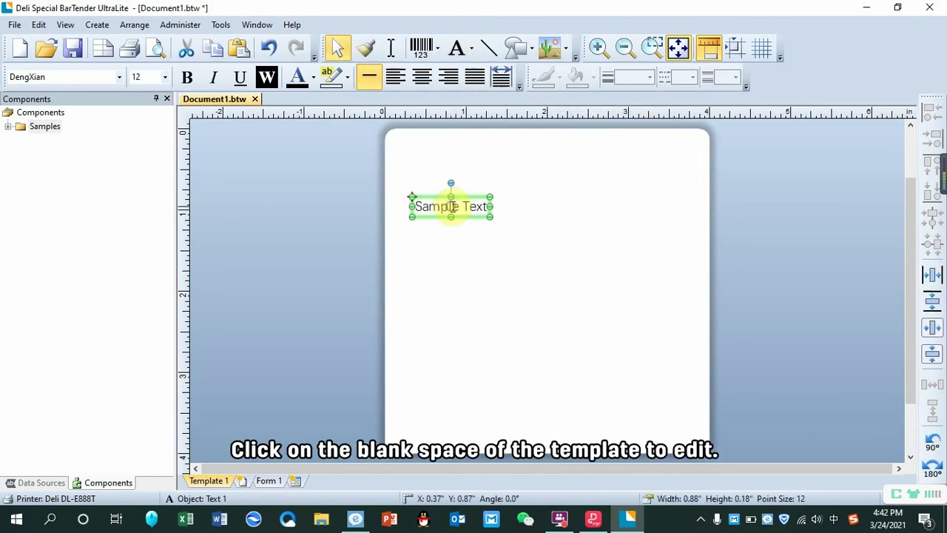
Add a multi-line text object below the single-line text and insert line breaks after its sample text.
click(468, 49)
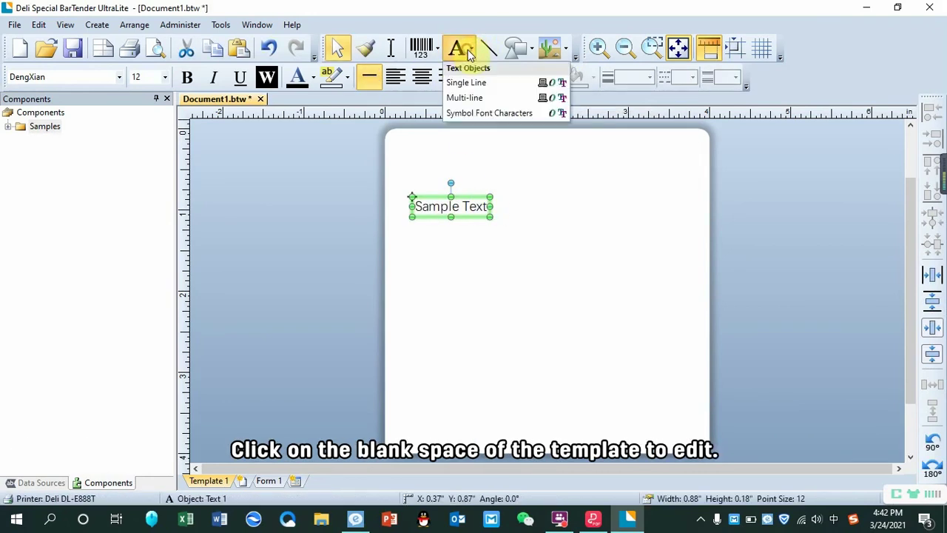
click(455, 96)
click(461, 279)
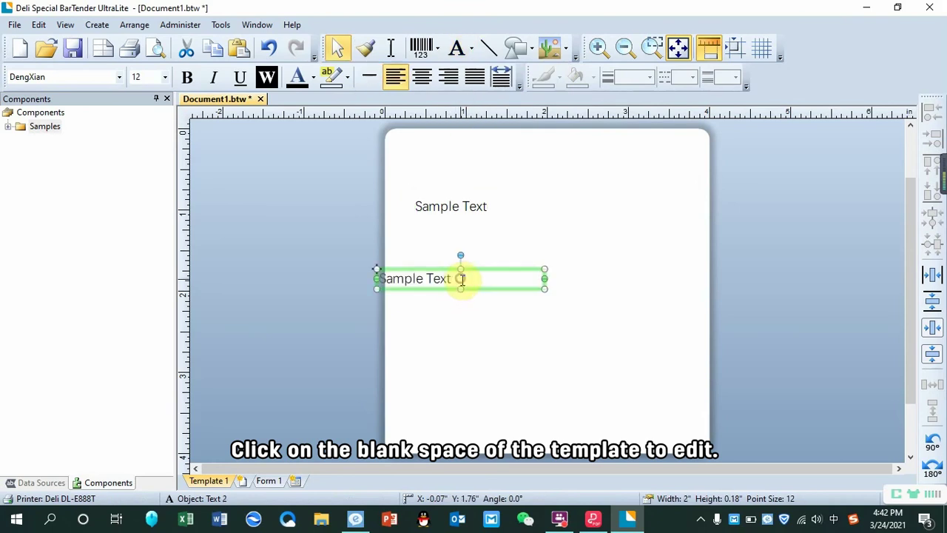
double_click(418, 279)
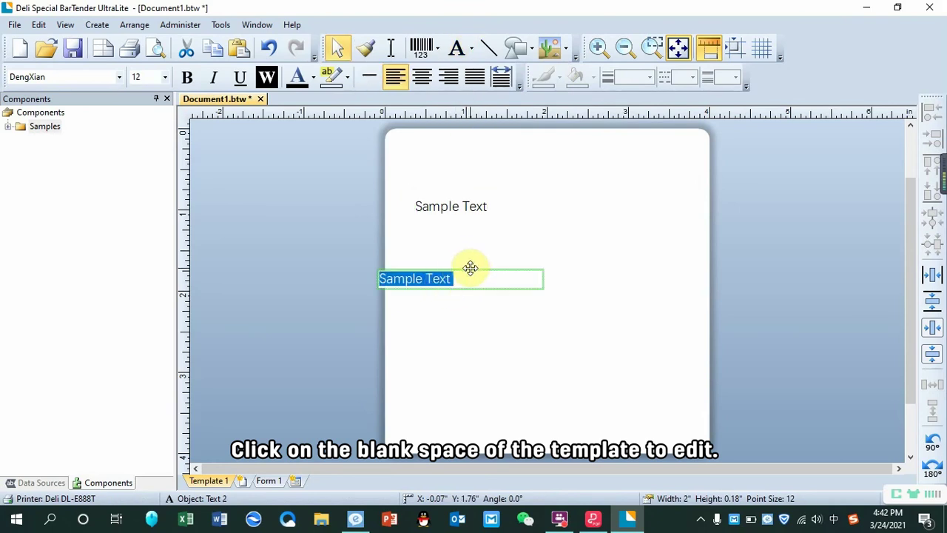
key(End)
key(Return)
key(Return)
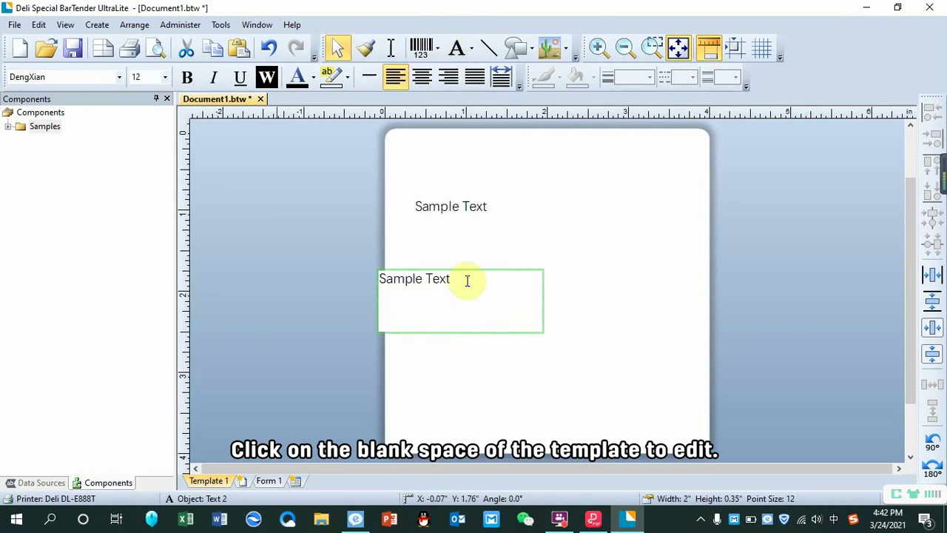
click(597, 233)
Move the multi-line text object slightly right and up so that it lies within the label.
click(446, 277)
double_click(450, 300)
click(608, 291)
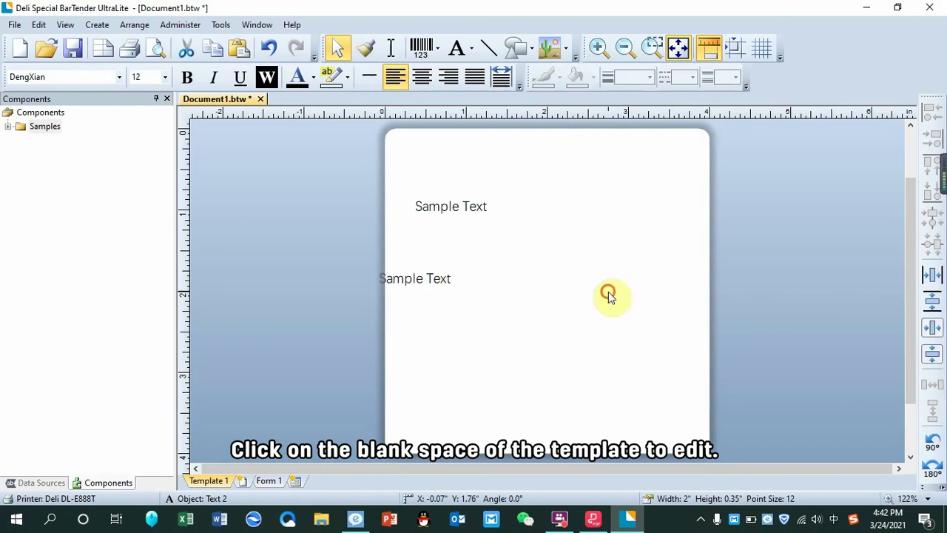
drag(473, 303, 496, 292)
double_click(461, 205)
click(496, 204)
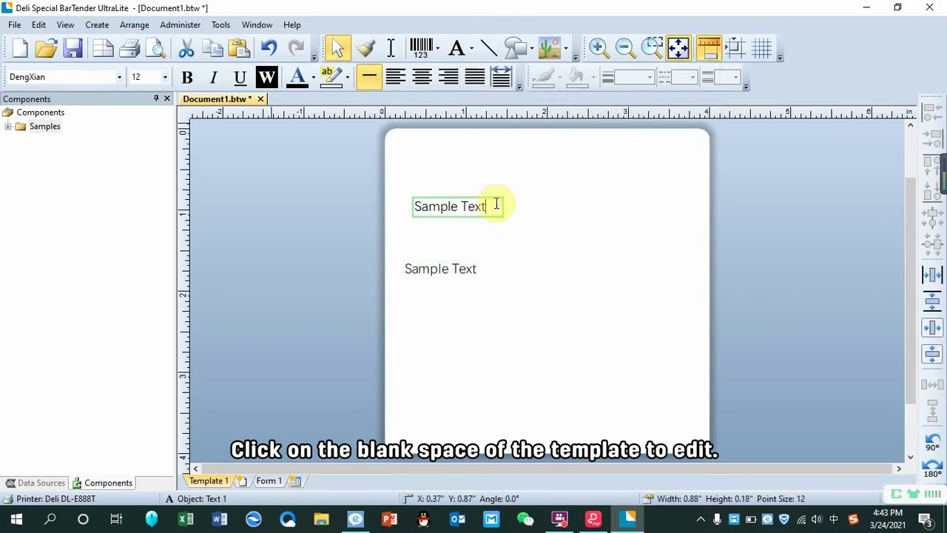
click(495, 204)
double_click(494, 204)
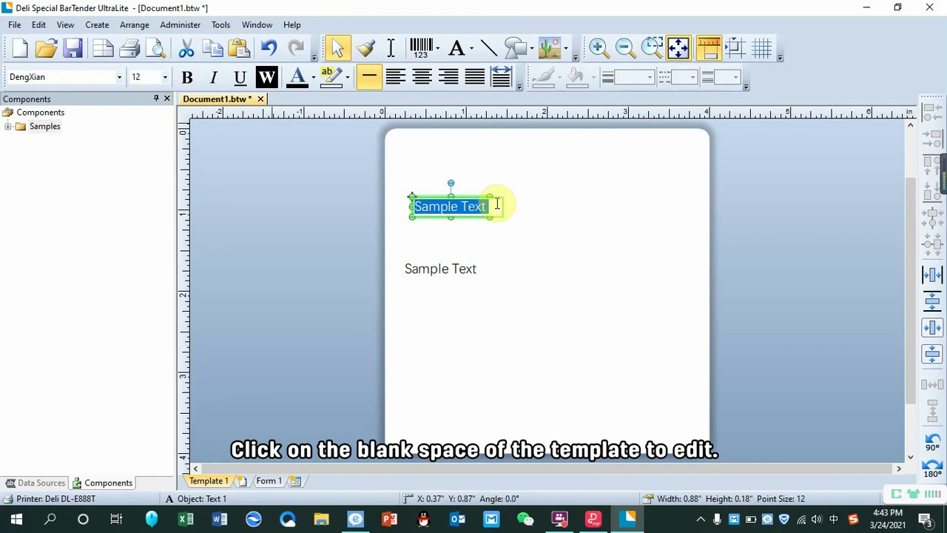
click(648, 300)
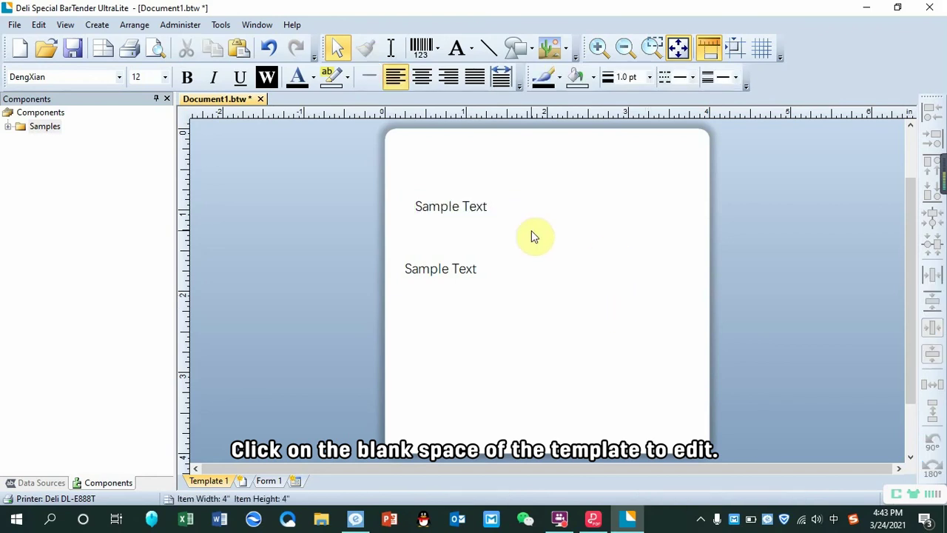
Draw a horizontal line about 2.77 in long between the two text objects.
click(424, 49)
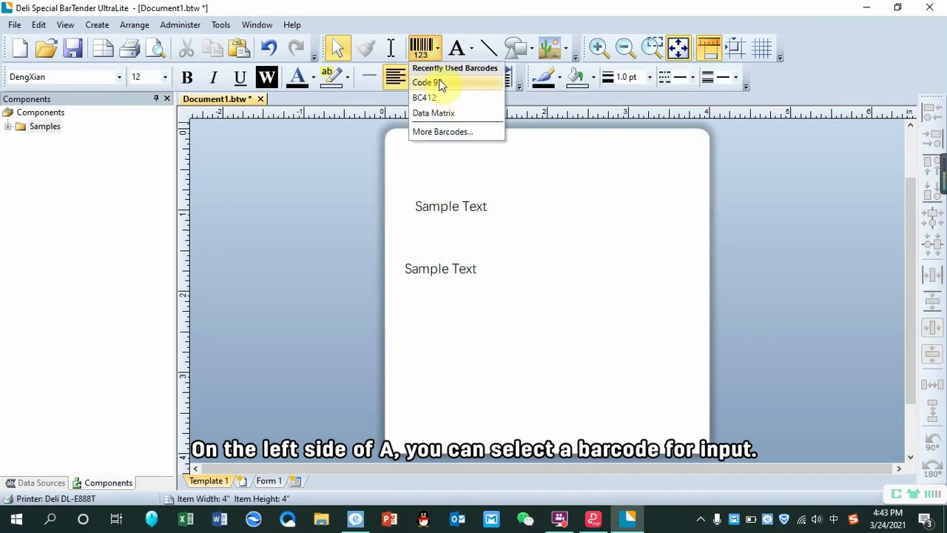
click(489, 50)
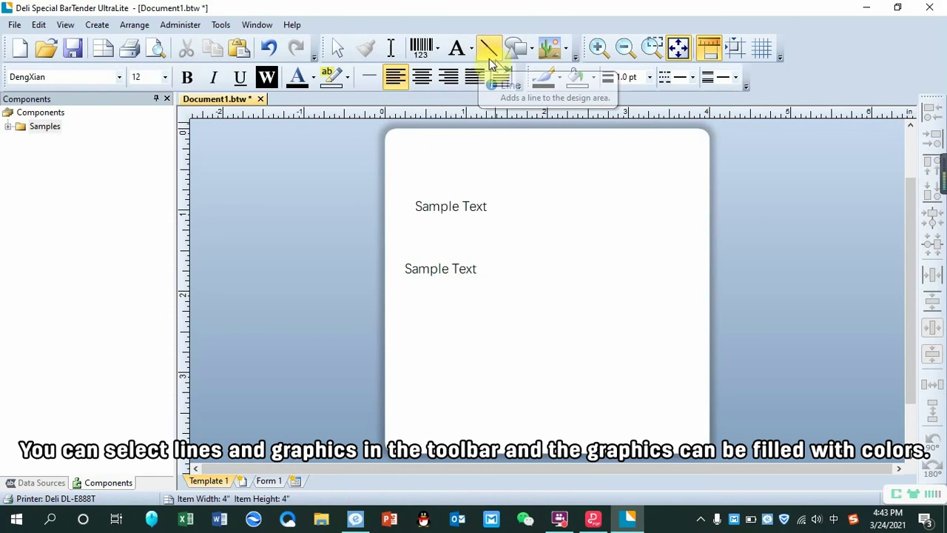
drag(434, 250, 662, 239)
Place a Code 93 barcode in the upper right part of the label, at about X 1.5 in, Y 0.4 in.
click(421, 48)
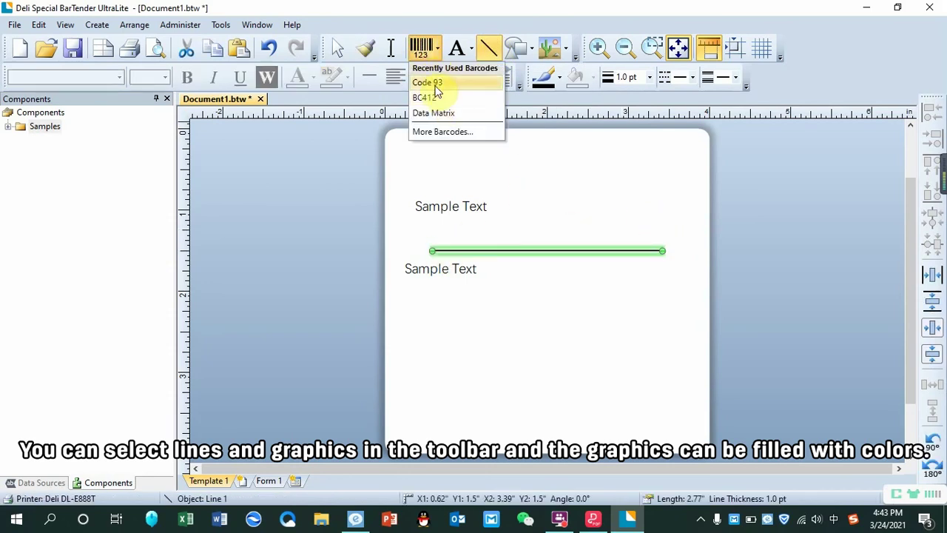
click(425, 80)
click(573, 194)
Add a 1 in by 1 in rectangle and move it below the multi-line text, to about X 0.38 in, Y 2.17 in.
click(518, 48)
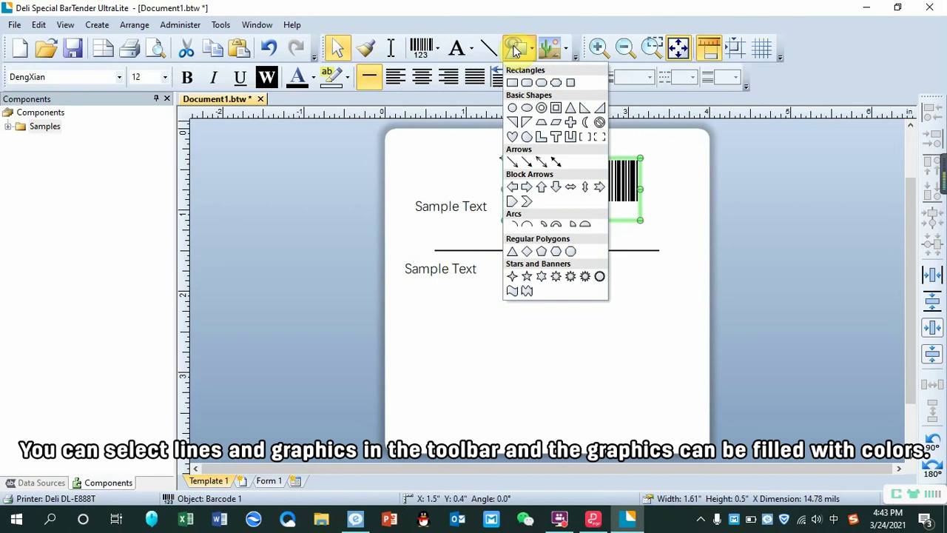
click(512, 83)
click(481, 306)
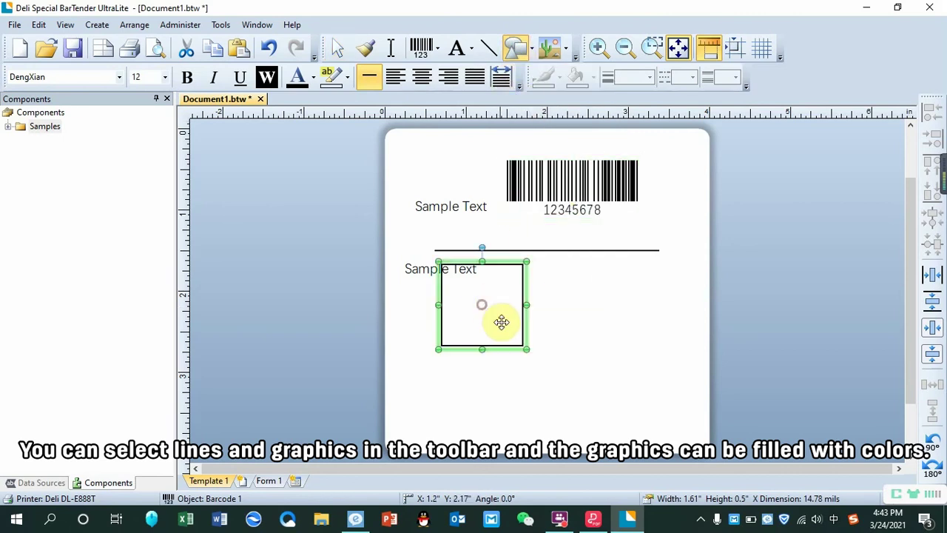
drag(503, 345, 476, 386)
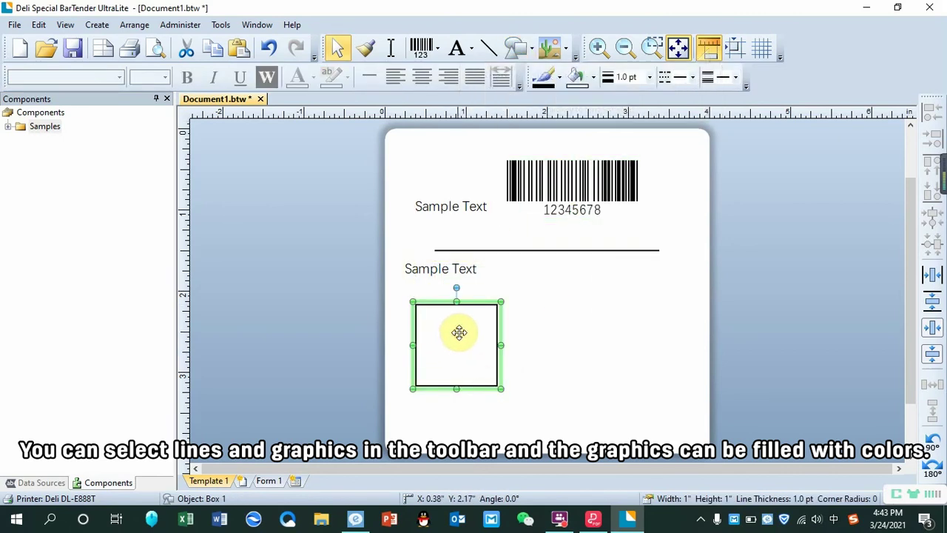
Try an orange fill on the square box and set its final fill color to black.
right_click(473, 356)
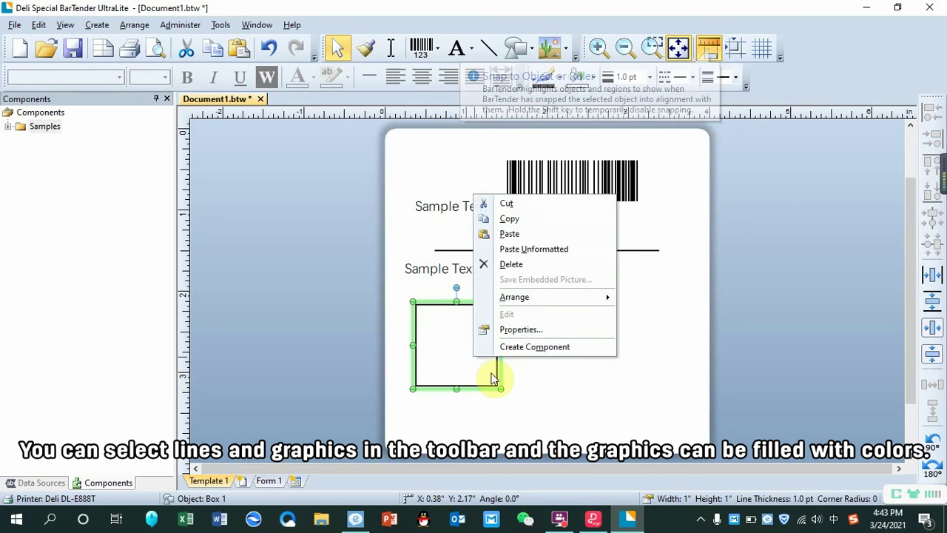
click(524, 330)
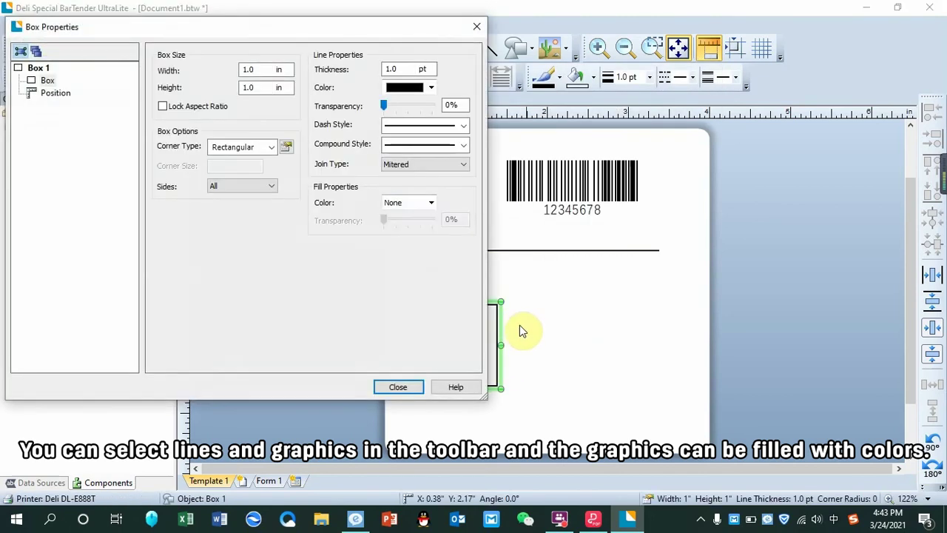
click(429, 203)
click(401, 251)
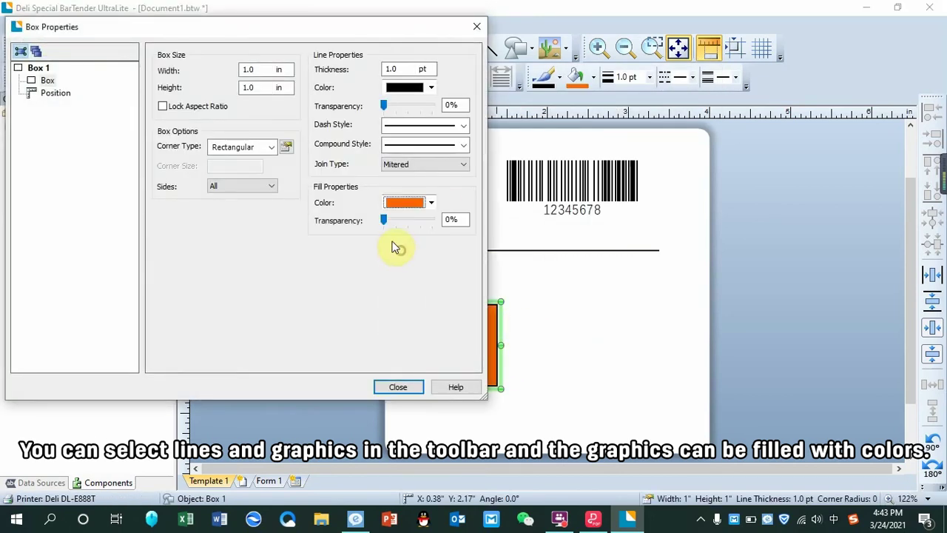
click(430, 202)
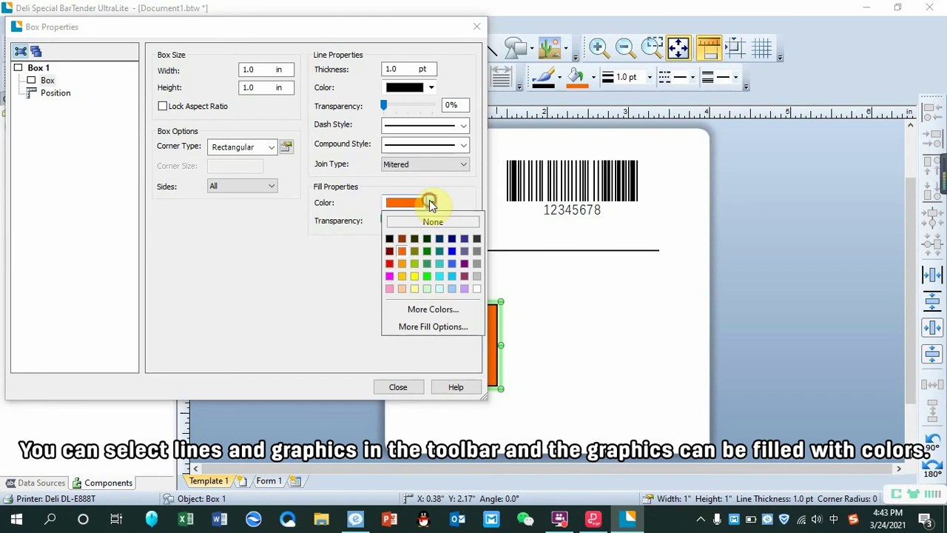
click(390, 239)
click(398, 387)
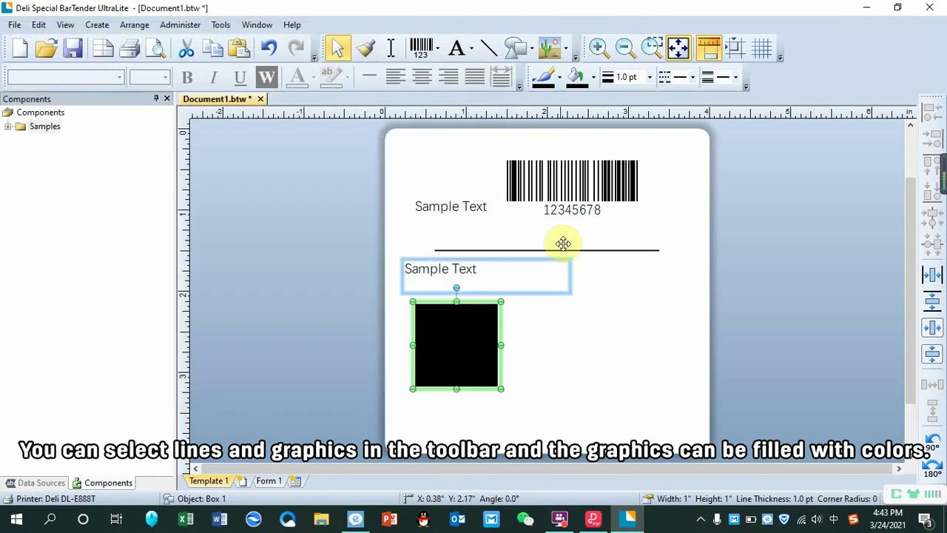
Examine the length, thickness, style and end point properties of the horizontal line without changing them.
double_click(561, 250)
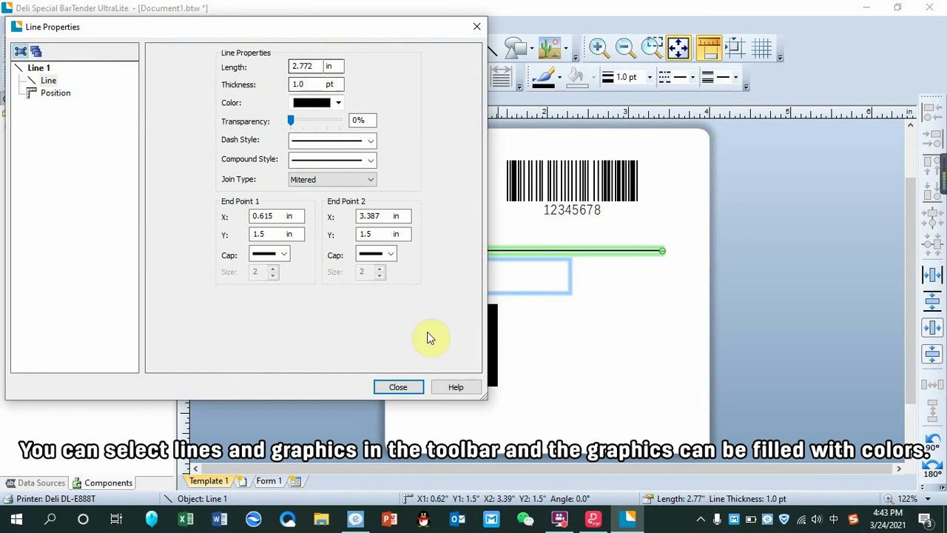
click(397, 387)
click(619, 350)
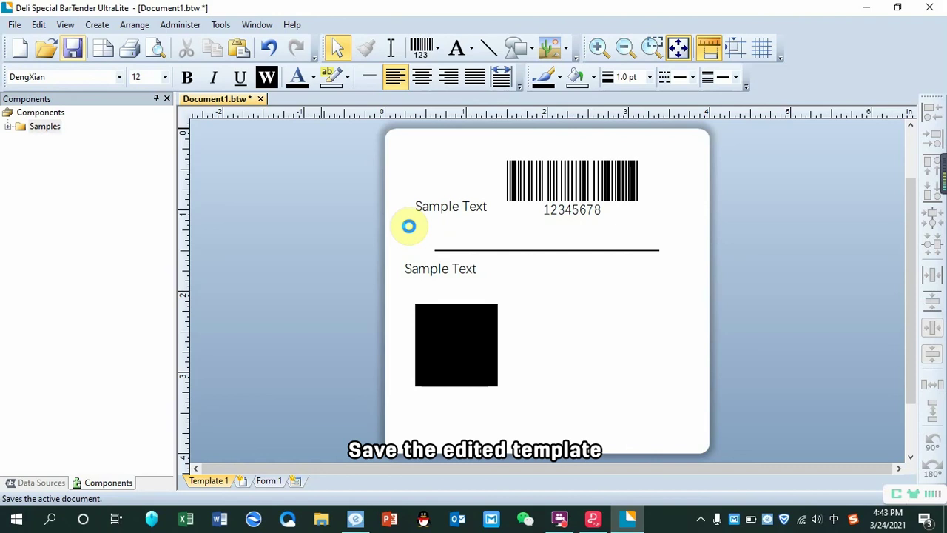
Start saving the edited label template.
key(ctrl+s)
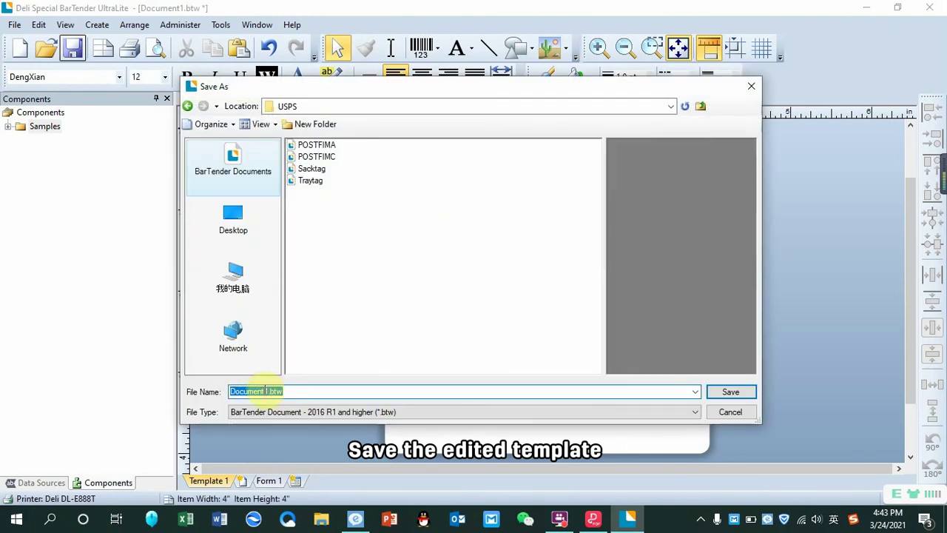